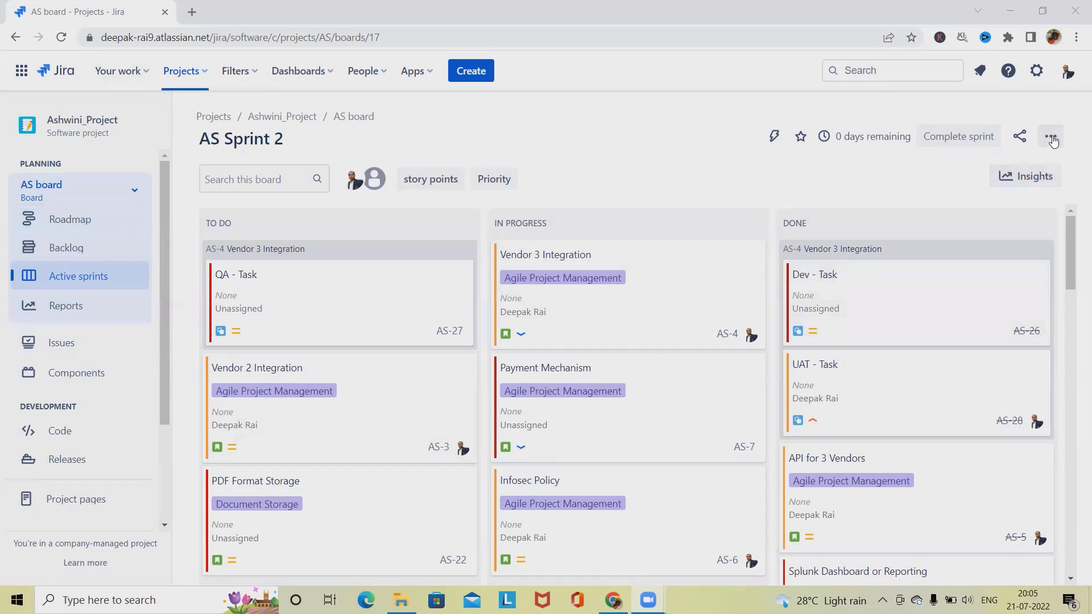
- Reach the AS board's Working days settings via Board settings and expand the Region list
left_click(1053, 142)
left_click(952, 166)
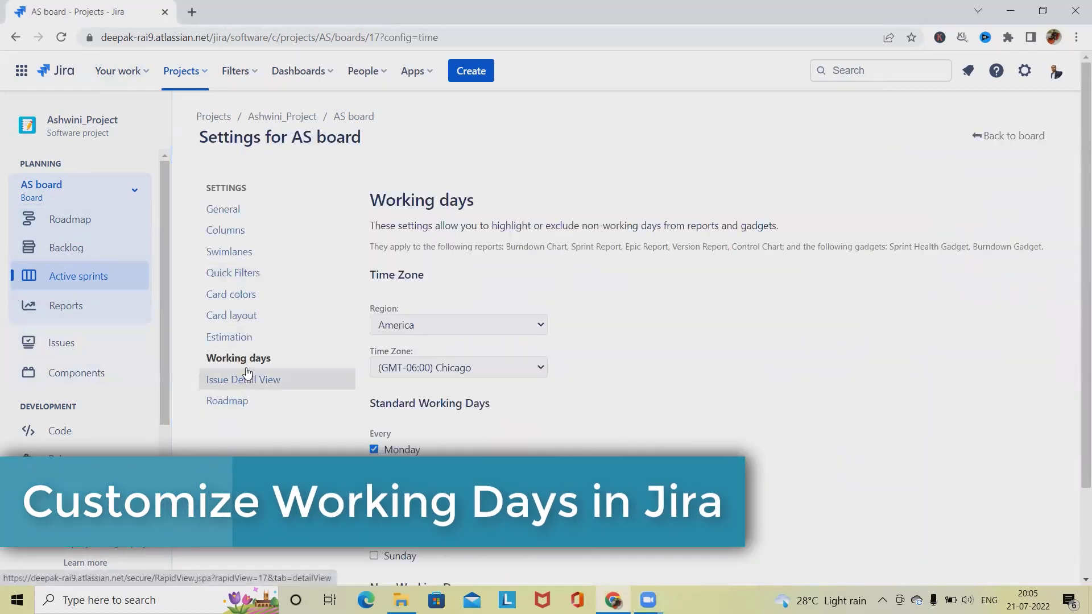
scroll(277, 371, "down", 2)
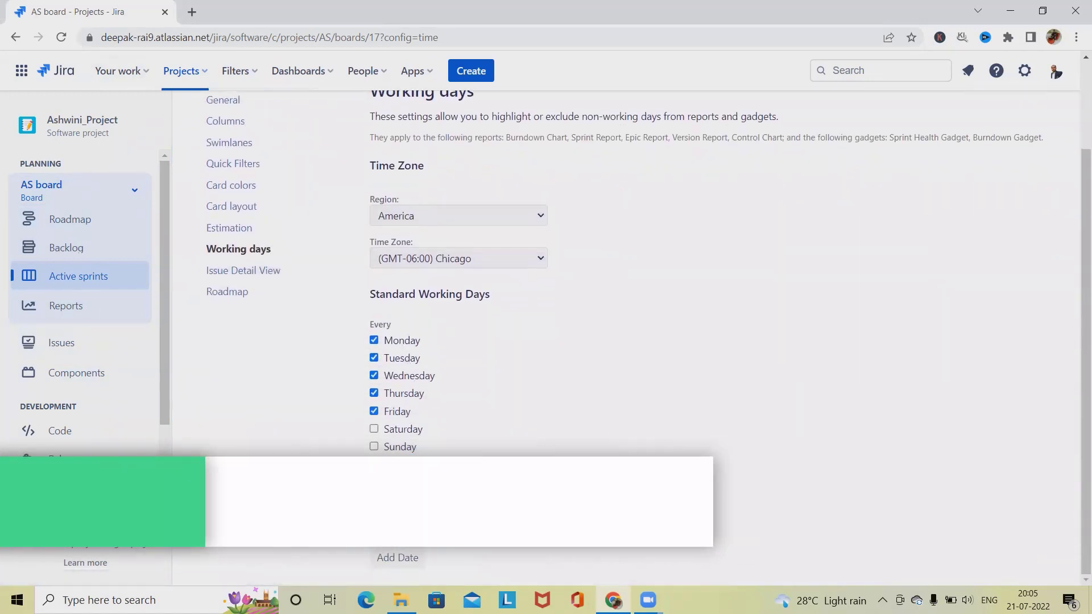
scroll(476, 504, "up", 2)
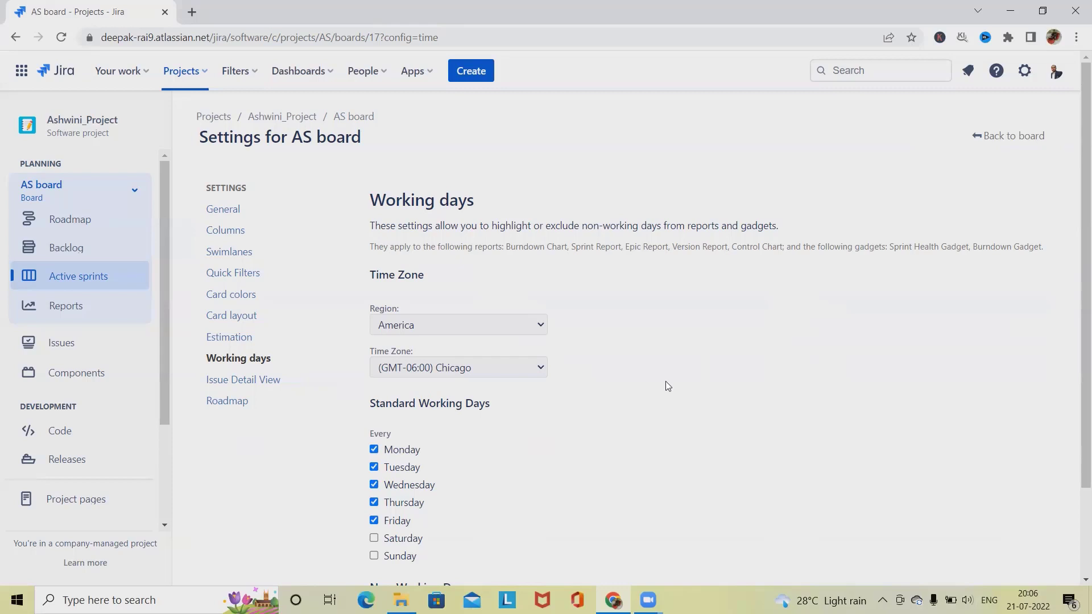
left_click(523, 328)
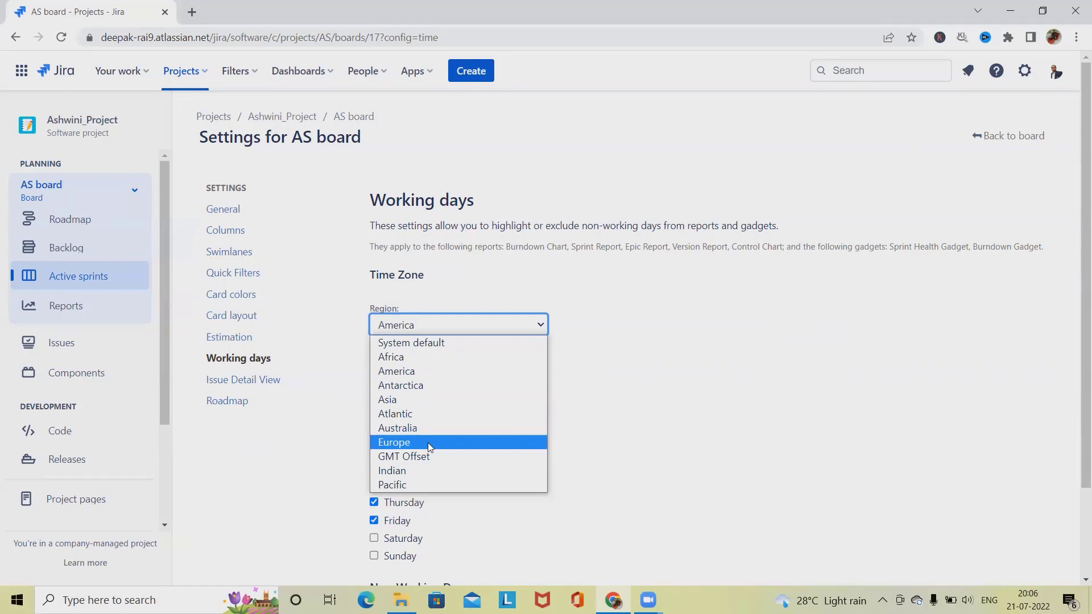
- Choose the Asia region with the (GMT+03:00) Qatar time zone for the board
left_click(669, 359)
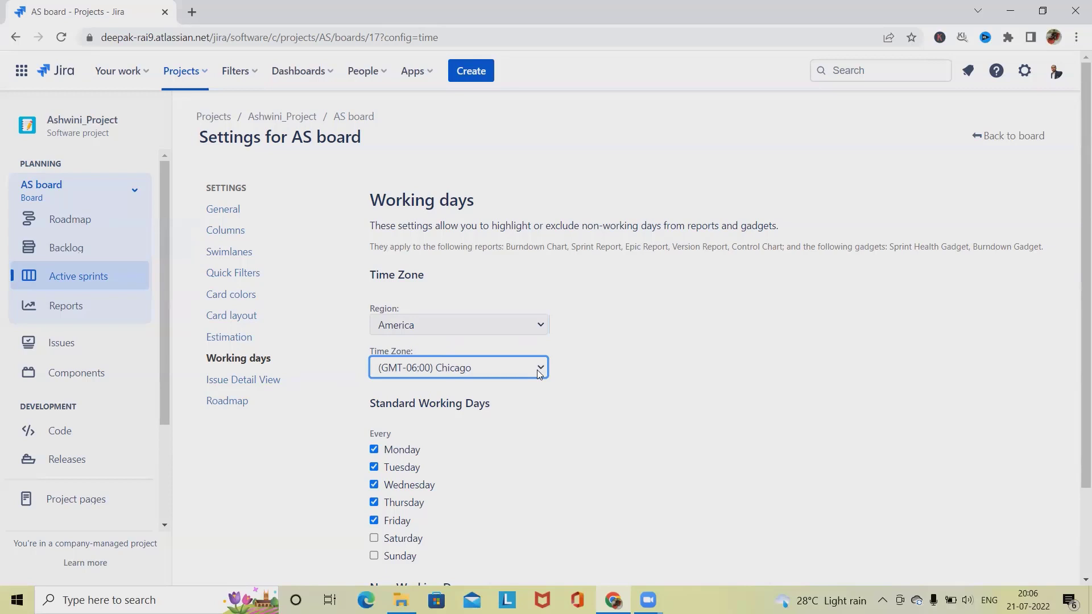
left_click(537, 370)
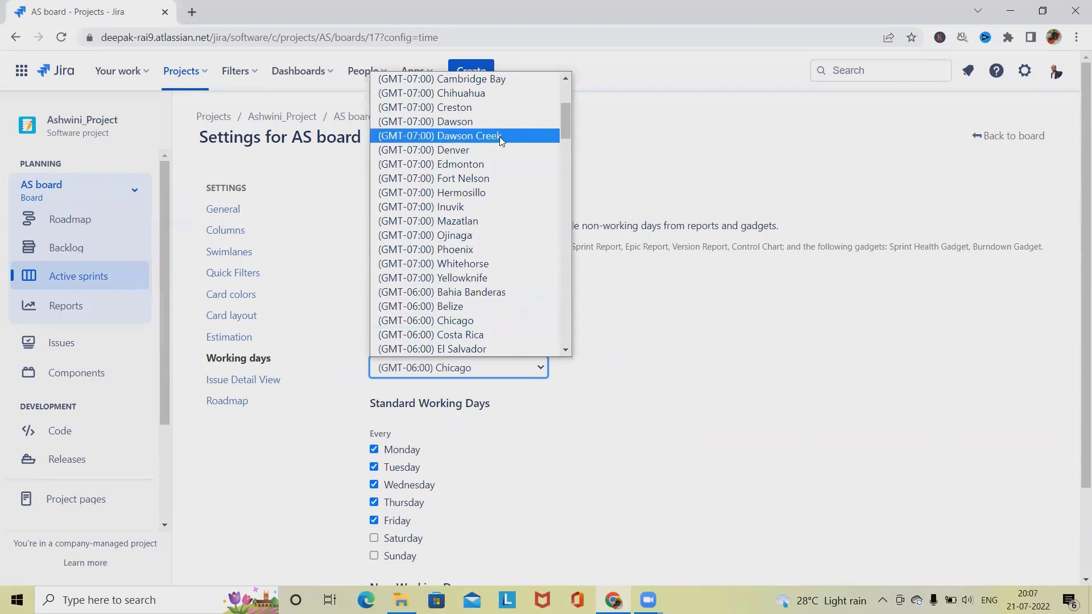
left_click(511, 325)
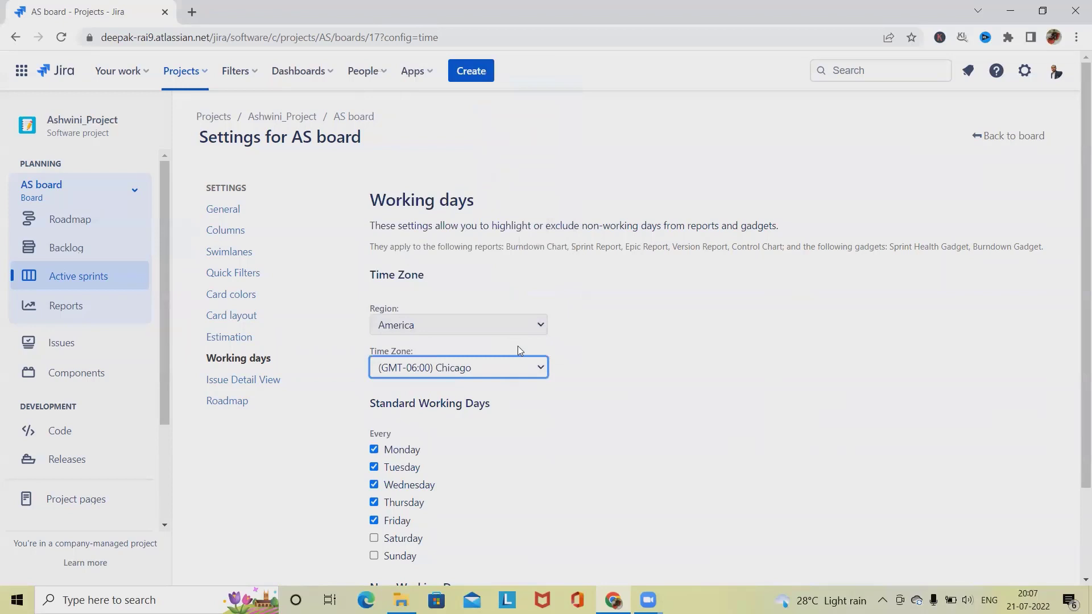
left_click(523, 325)
left_click(444, 399)
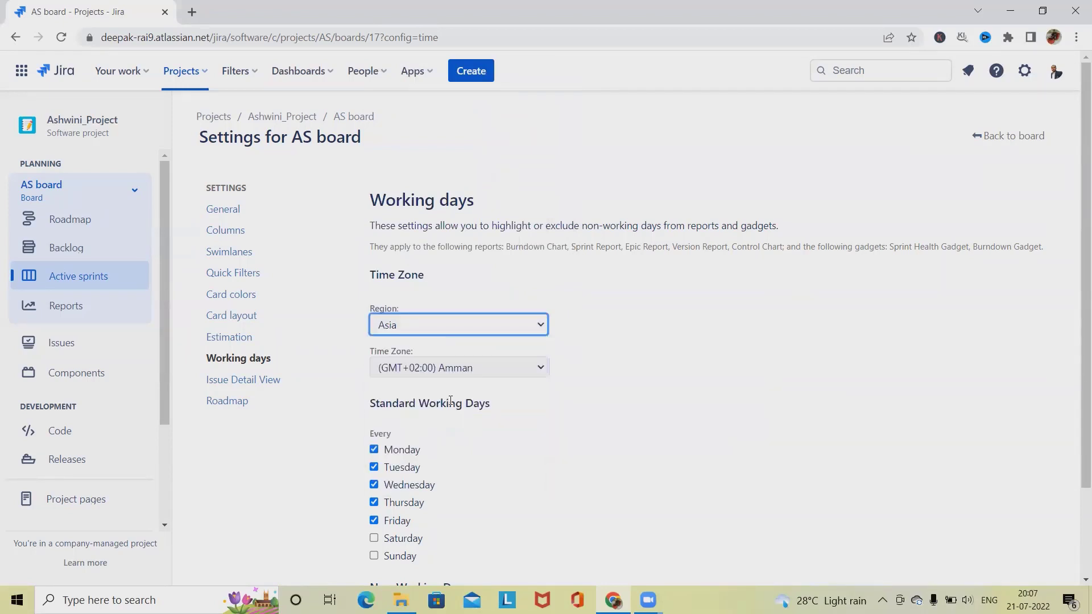
left_click(539, 369)
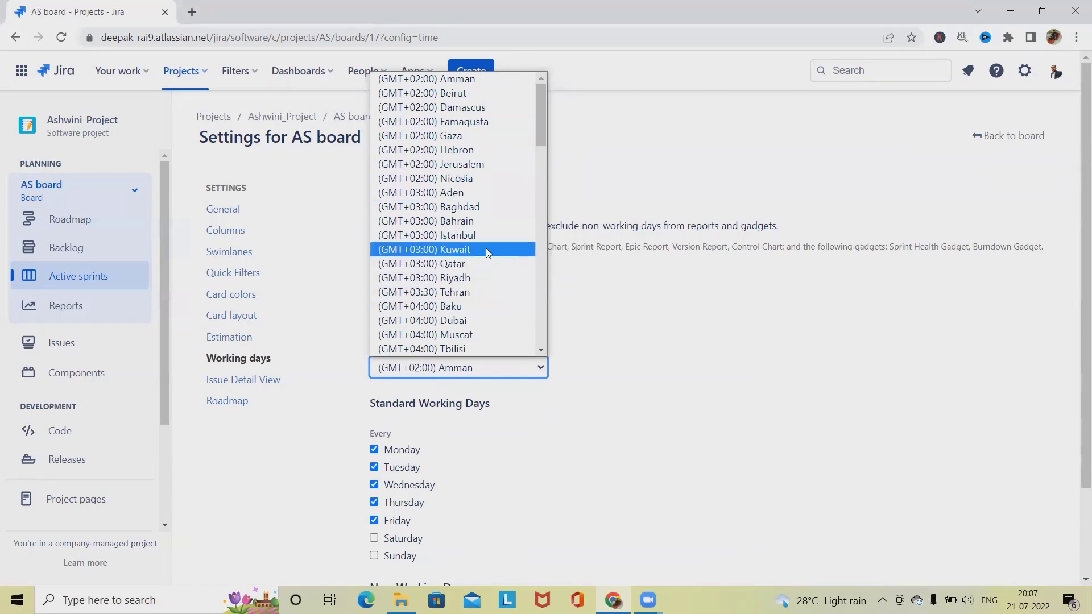
left_click(495, 264)
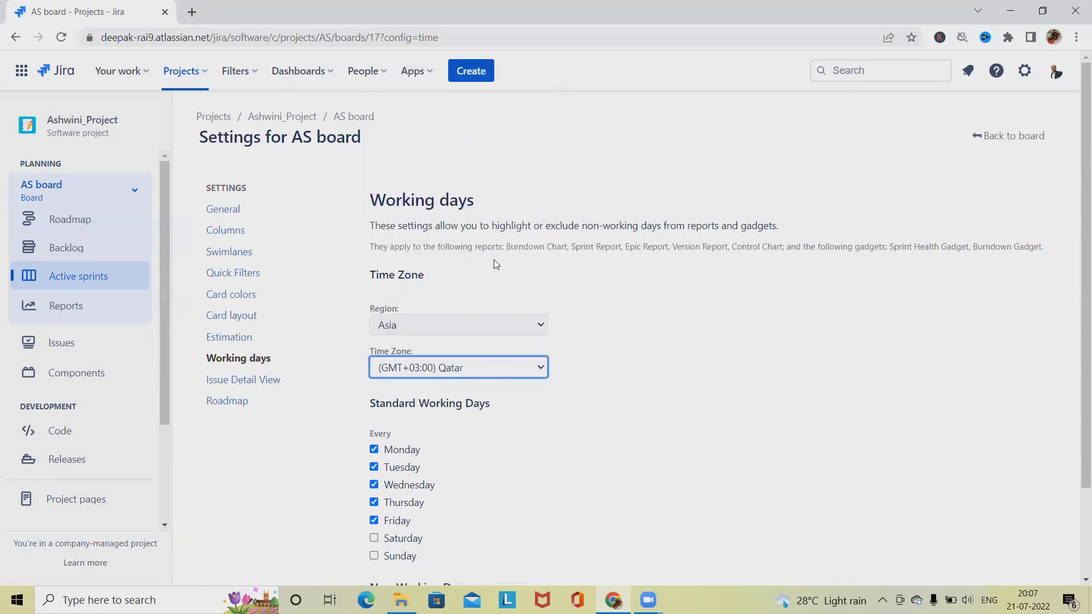
scroll(545, 441, "down", 2)
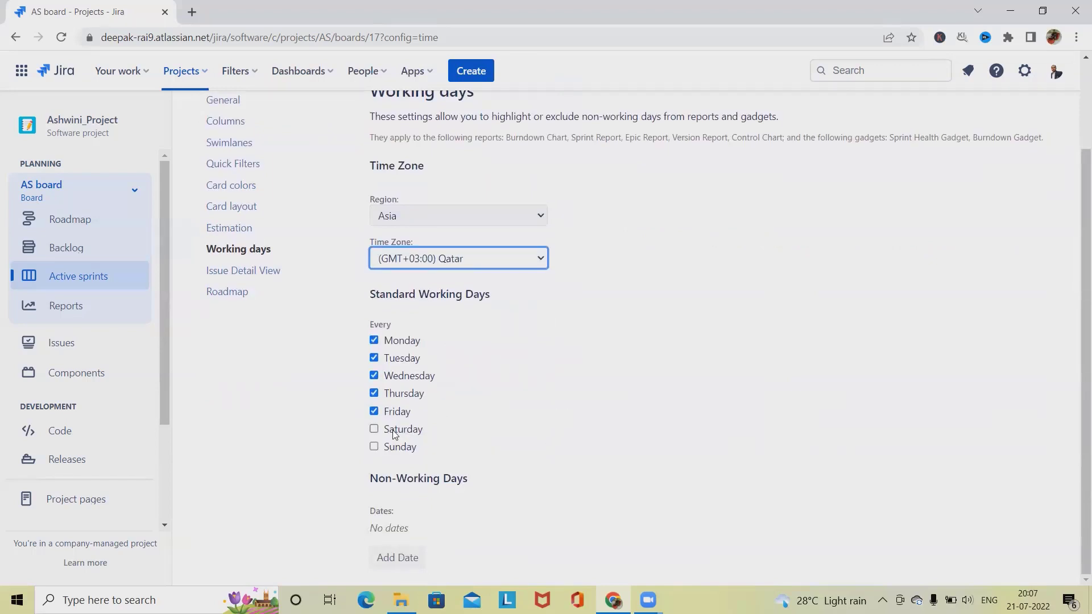
- Uncheck Thursday and Friday and check Saturday and Sunday as standard working days
left_click(374, 394)
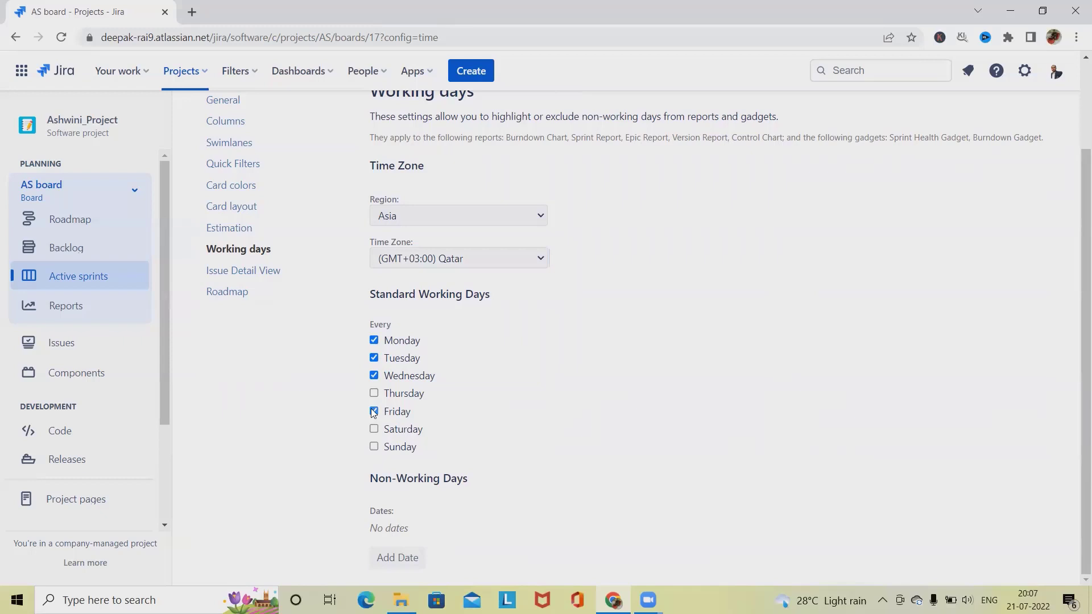
left_click(373, 411)
left_click(375, 430)
left_click(373, 448)
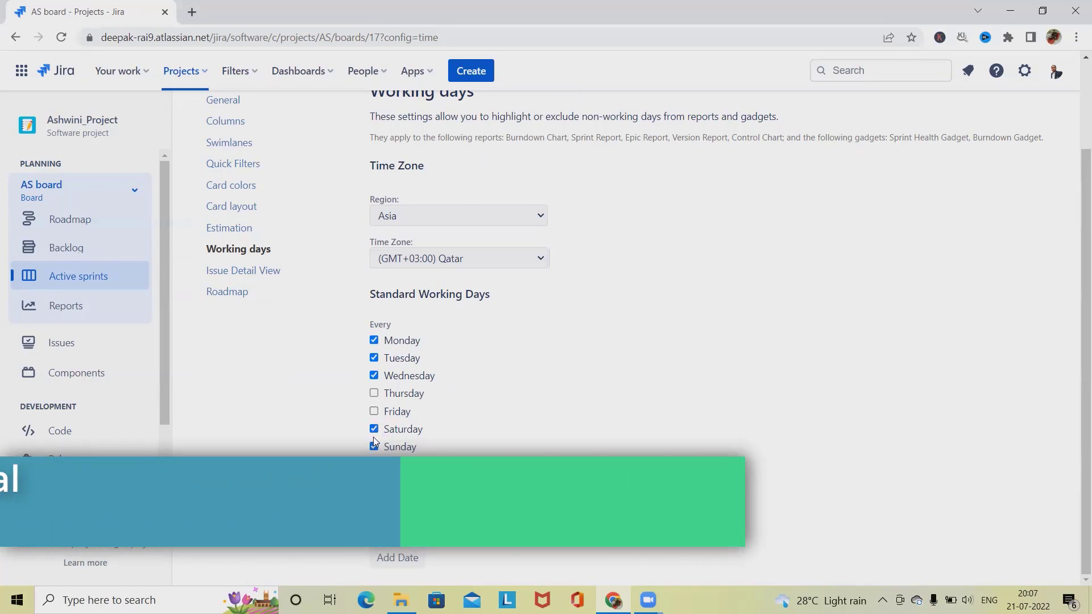
left_click(375, 393)
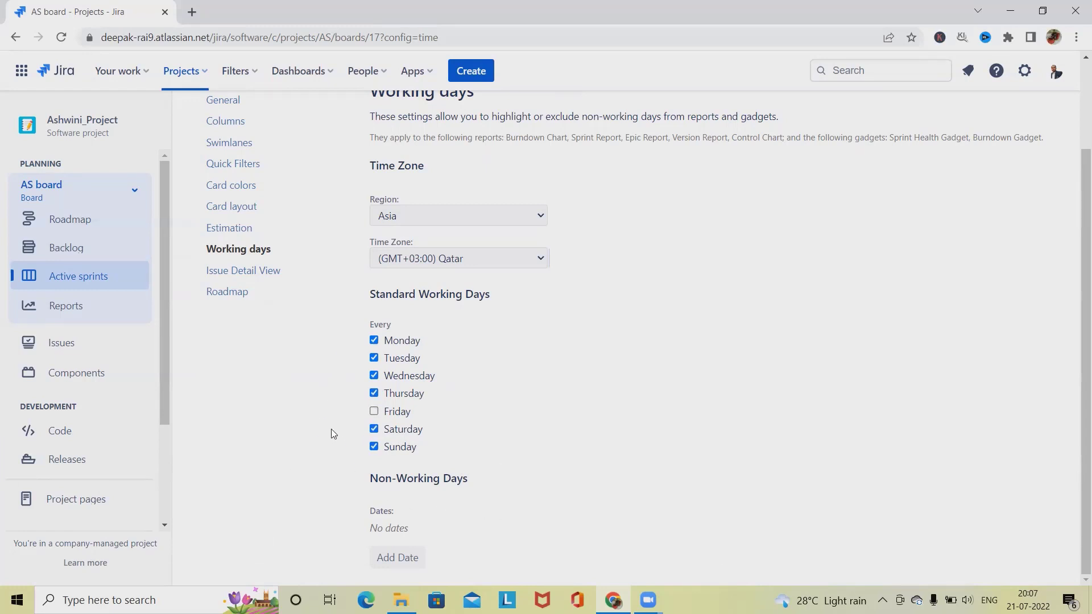
left_click(372, 395)
- Add 26 July 2022 as a non-working date under Non-Working Days
left_click(399, 561)
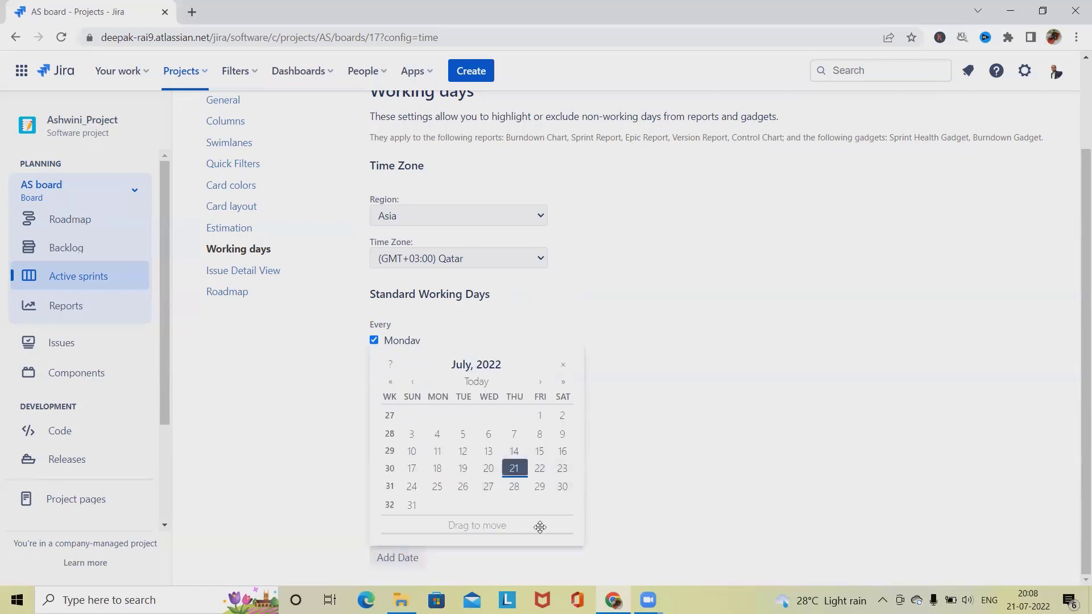
scroll(501, 538, "up", 1)
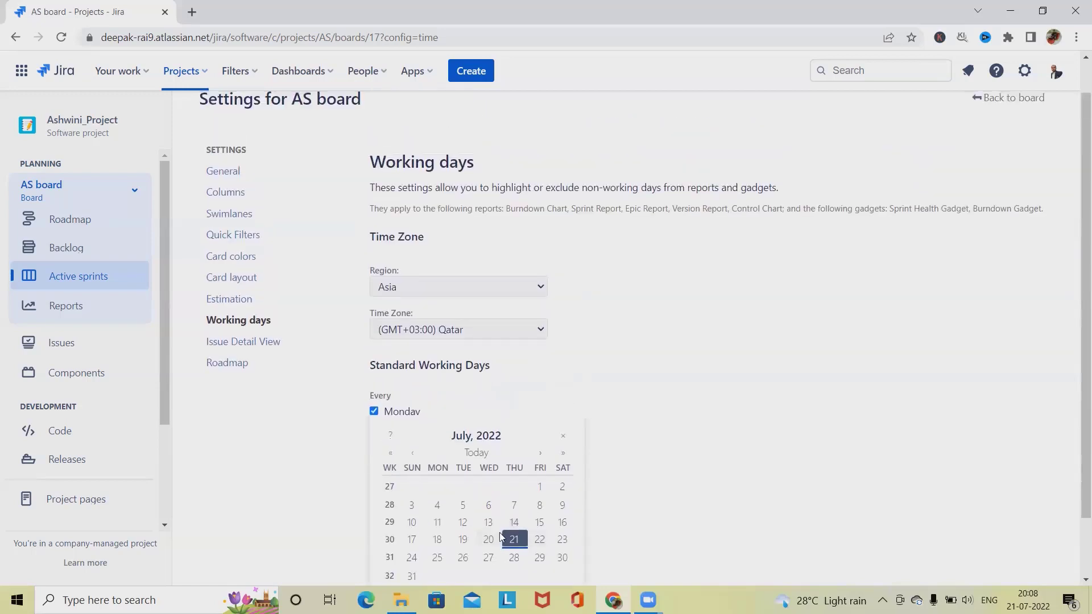
scroll(501, 538, "down", 1)
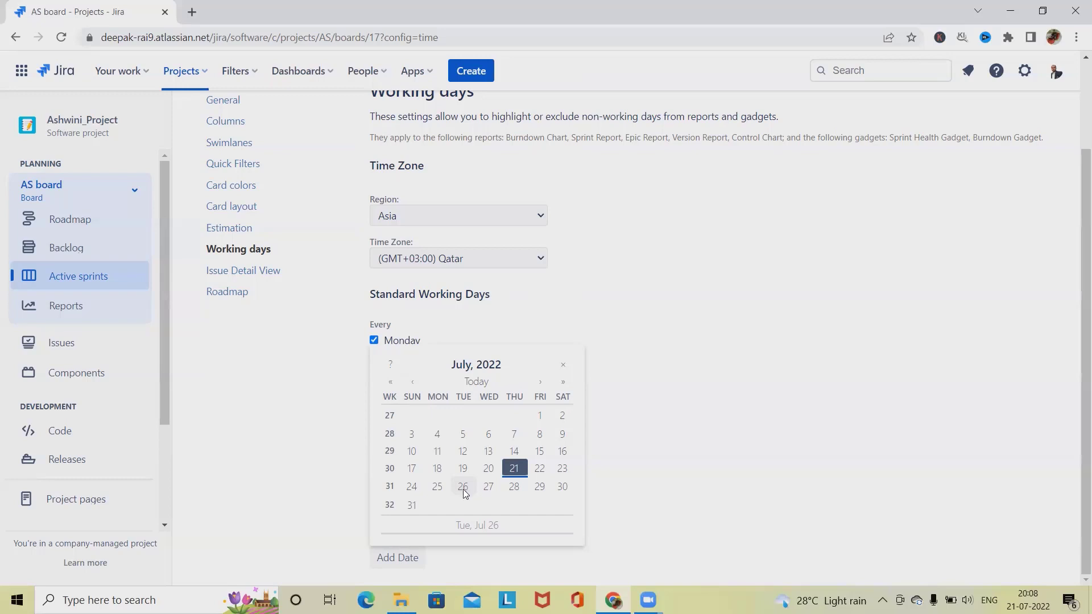
left_click(464, 487)
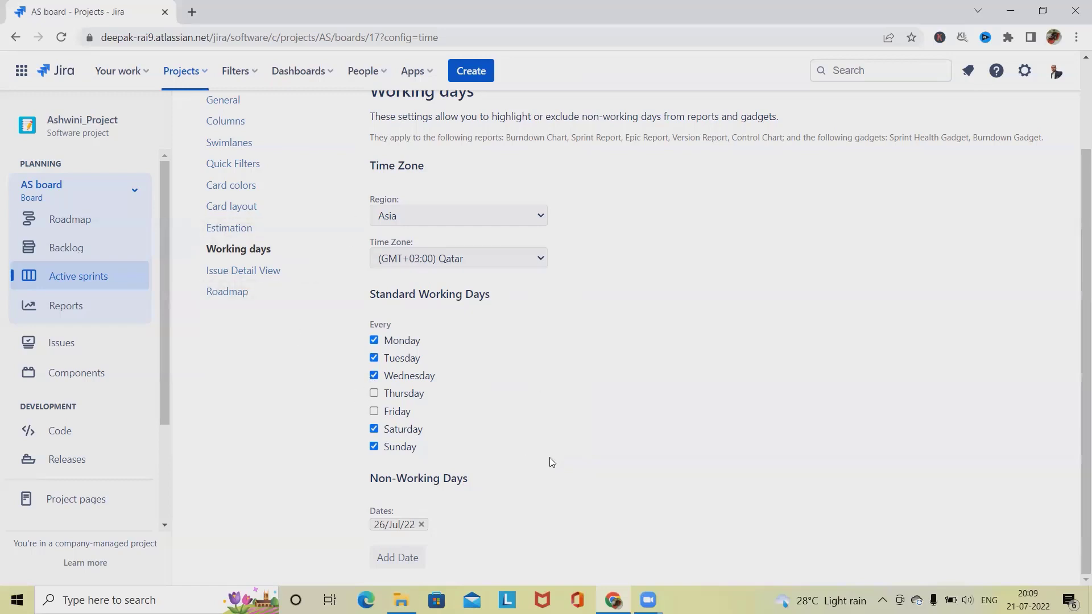
scroll(689, 443, "up", 2)
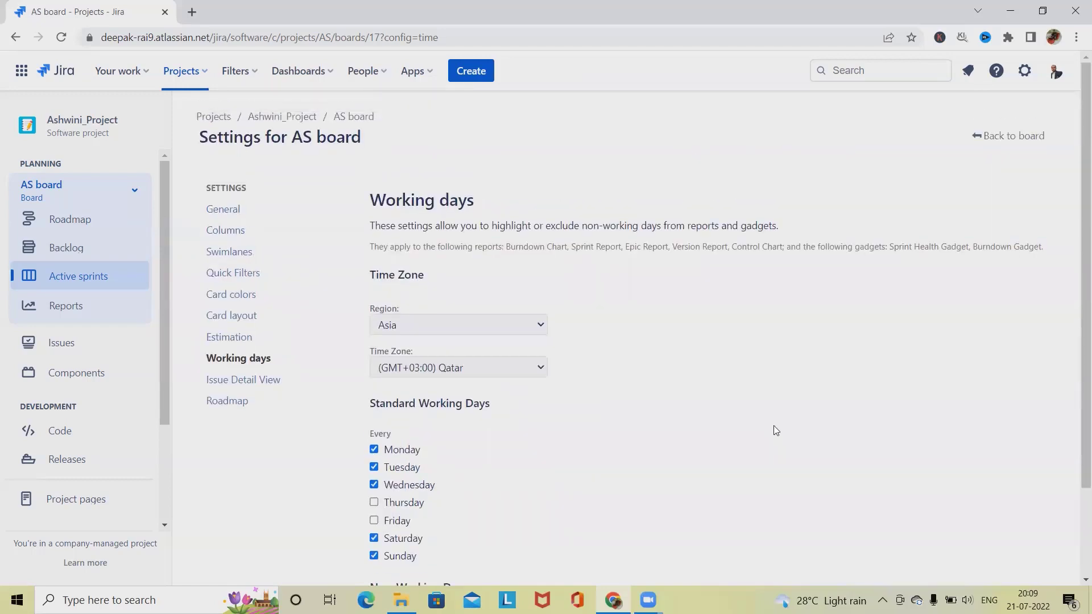
scroll(774, 430, "down", 2)
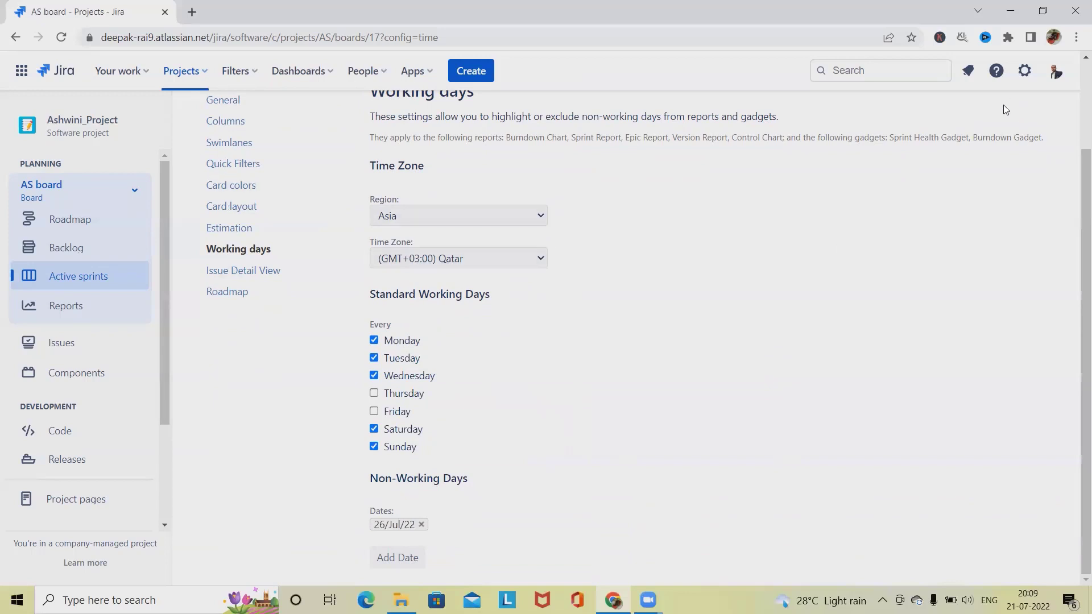
scroll(987, 219, "up", 2)
- Go back to the AS Sprint 2 board from the settings page
left_click(1008, 139)
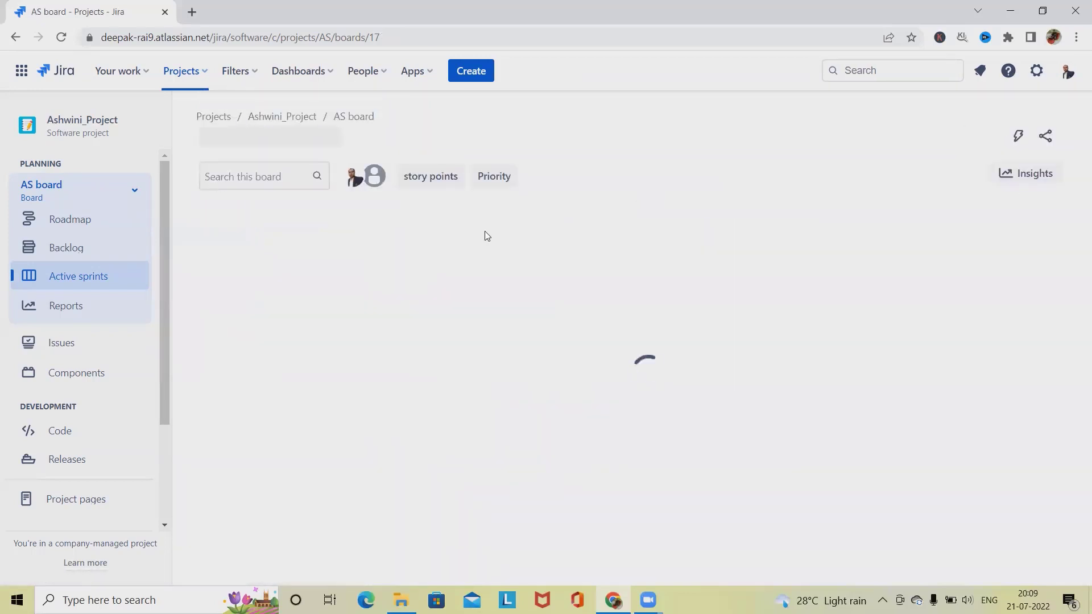
scroll(453, 316, "down", 2)
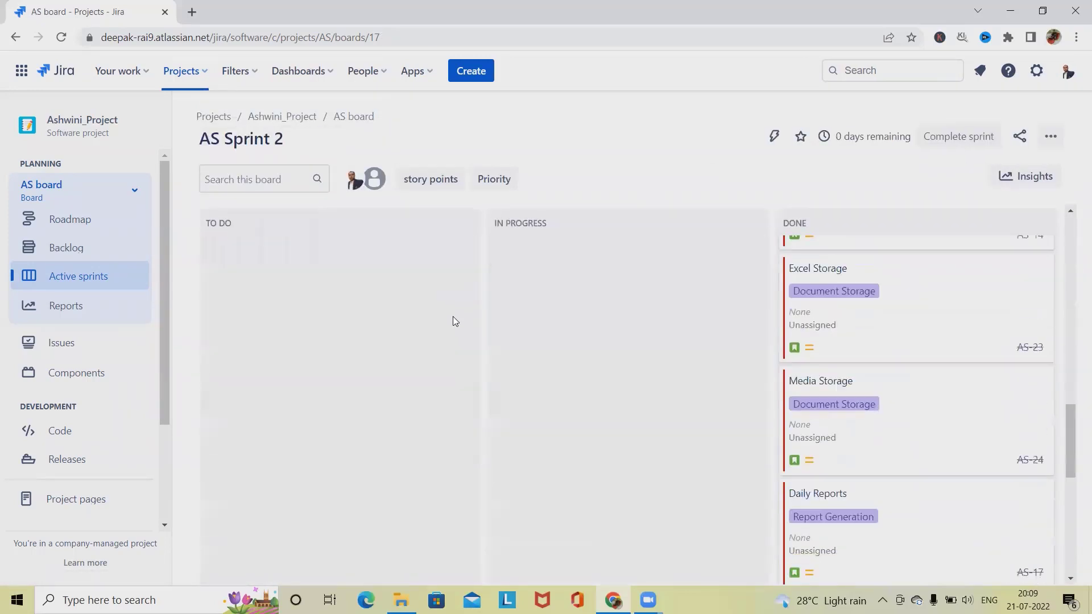
scroll(482, 331, "up", 1)
scroll(69, 396, "down", 3)
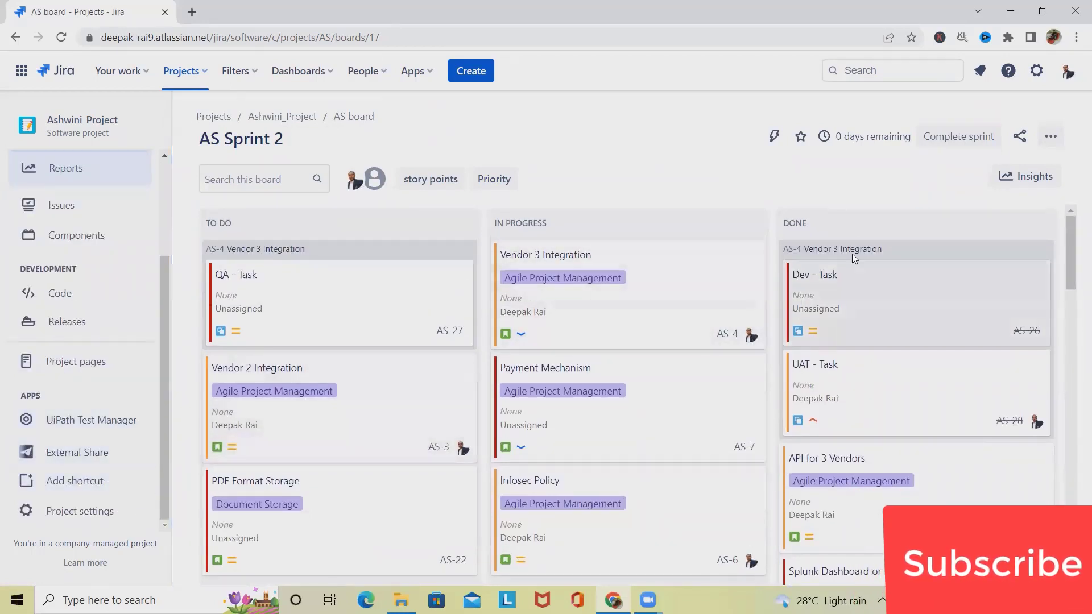
- Reopen Working days settings and restore Thursday and Friday as working with Saturday off
left_click(1050, 137)
left_click(962, 168)
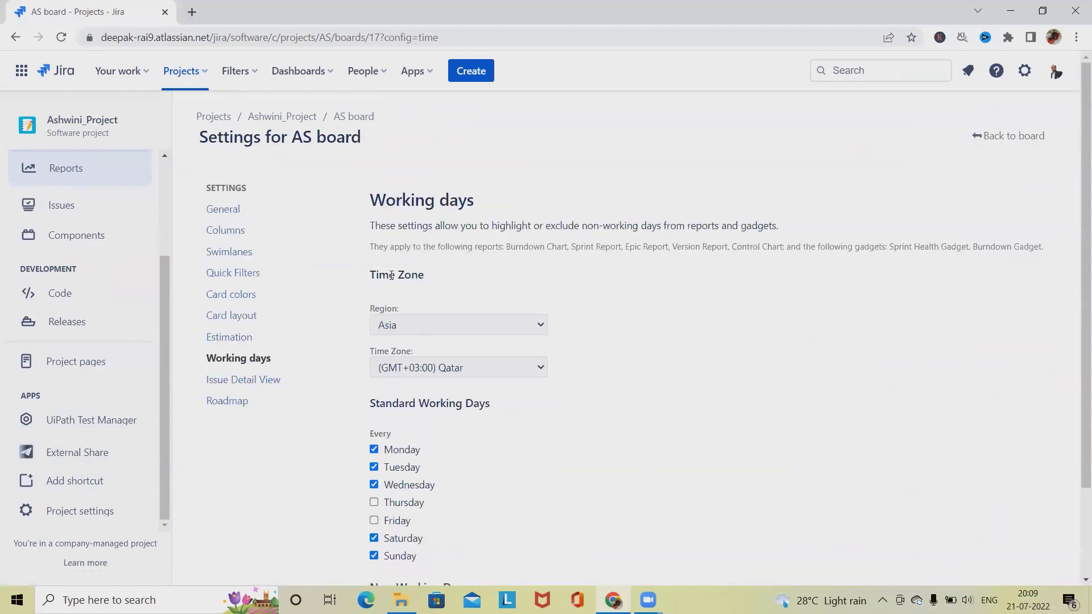
scroll(451, 423, "down", 2)
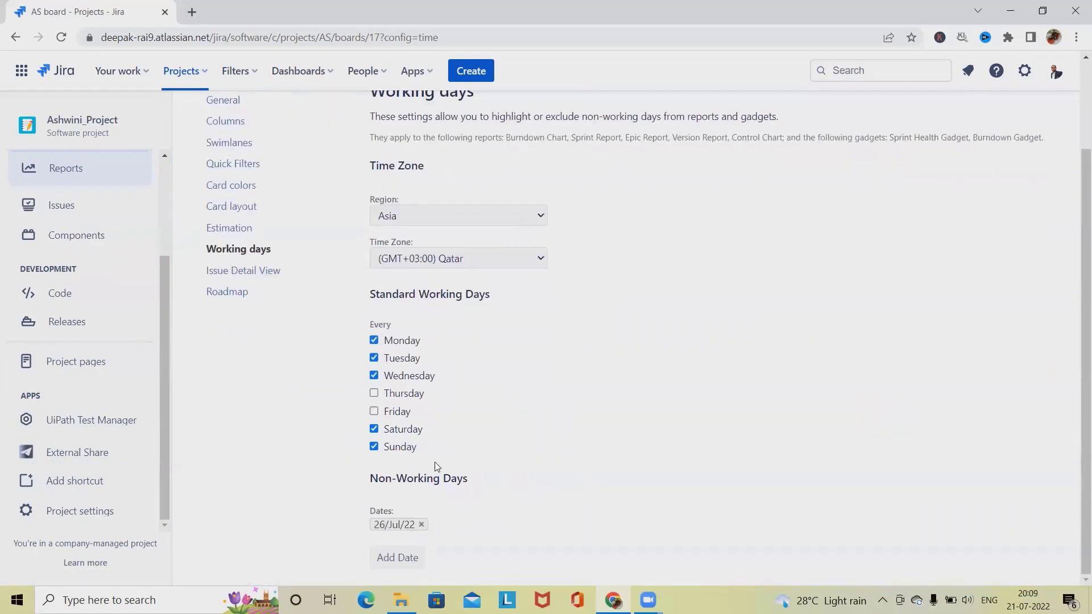
left_click(375, 394)
left_click(373, 430)
scroll(444, 445, "up", 2)
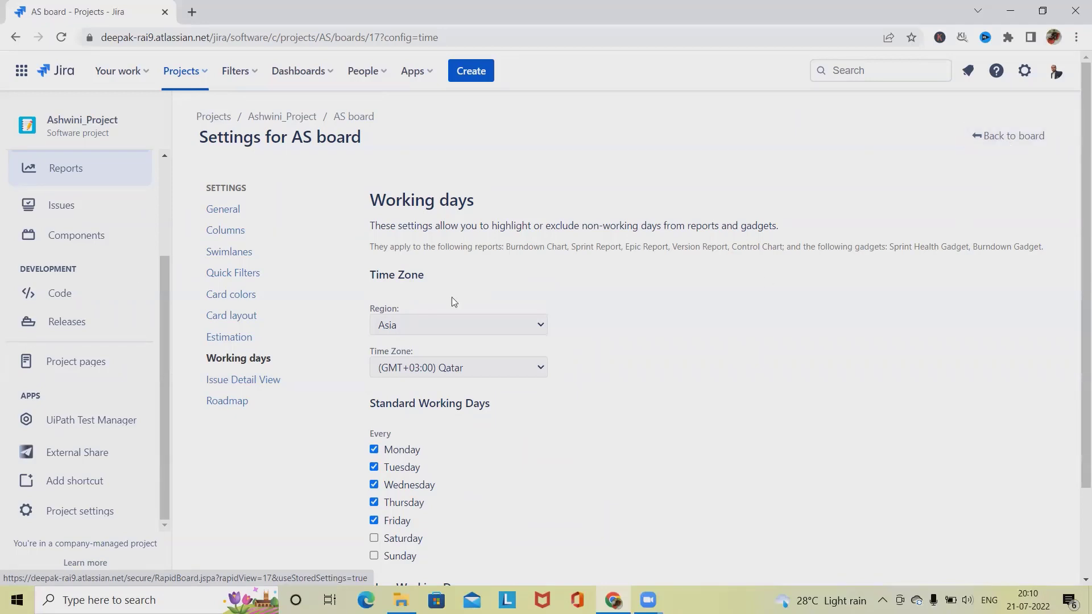
mouse_move(171, 122)
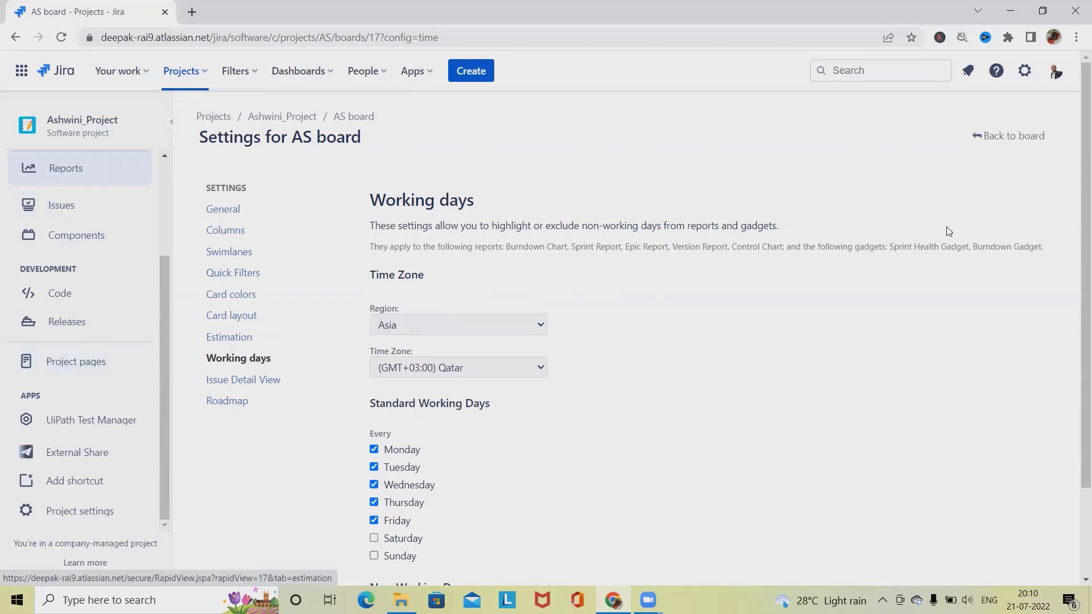
- Go back to the AS Sprint 2 board with Monday–Friday saved as working days
left_click(1014, 148)
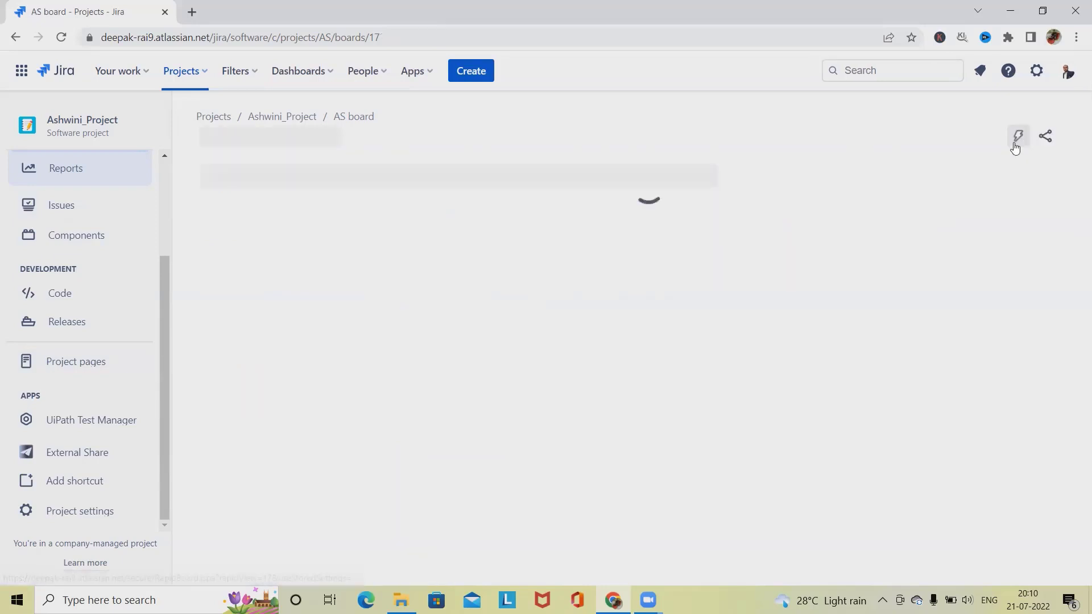